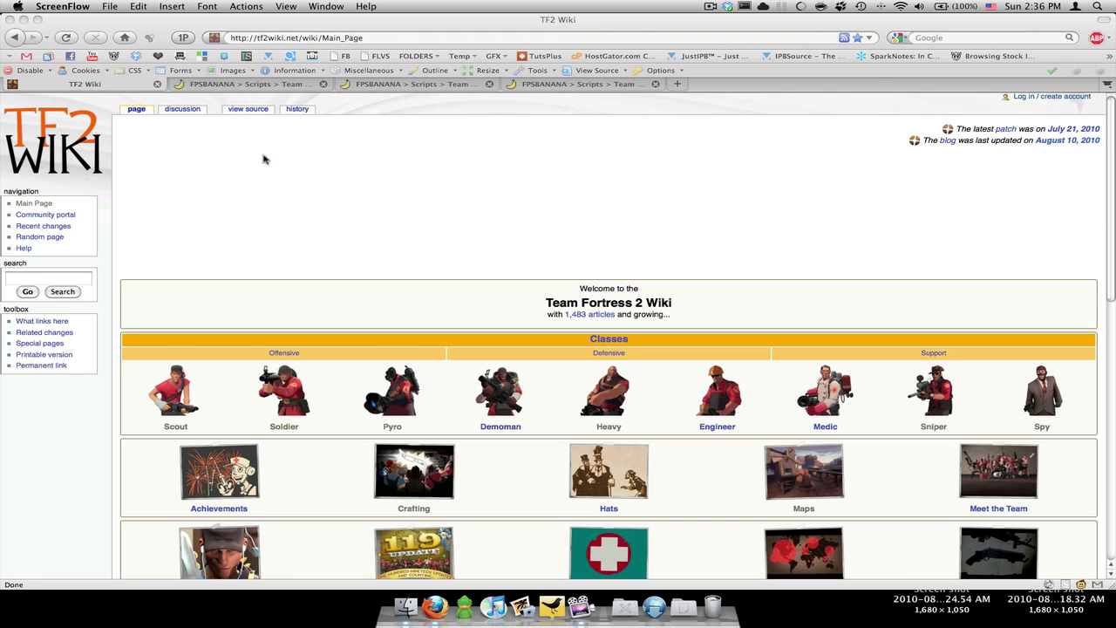
# Scroll the TF2 Wiki main page and follow the Community Scripts link under Community
pyautogui.click(207, 191)
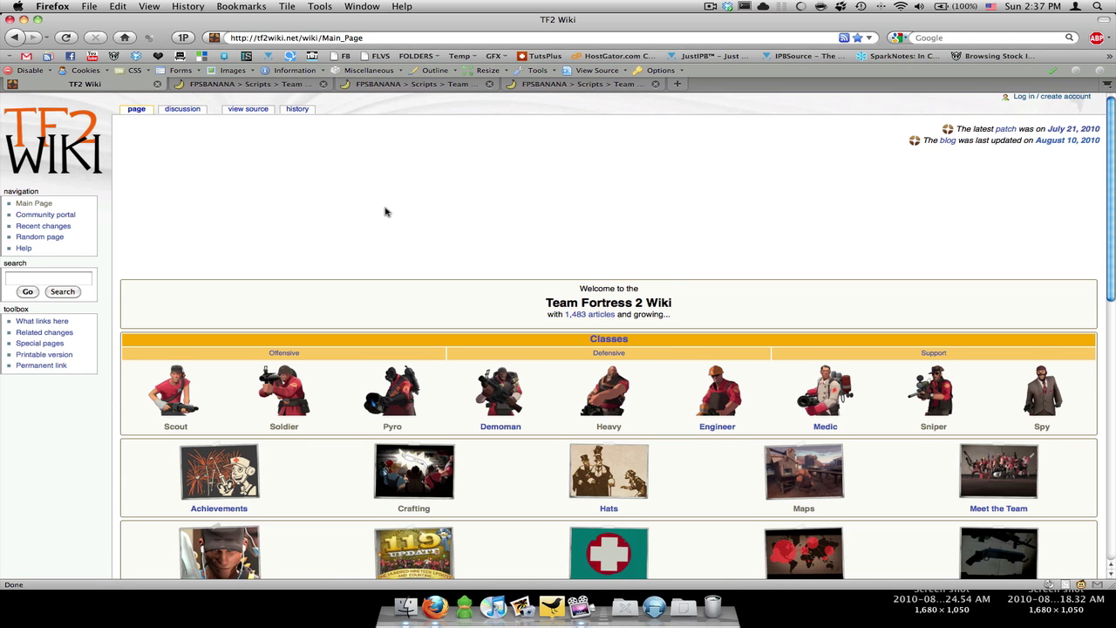
pyautogui.scroll(-5, 388, 214)
pyautogui.scroll(-5, 388, 213)
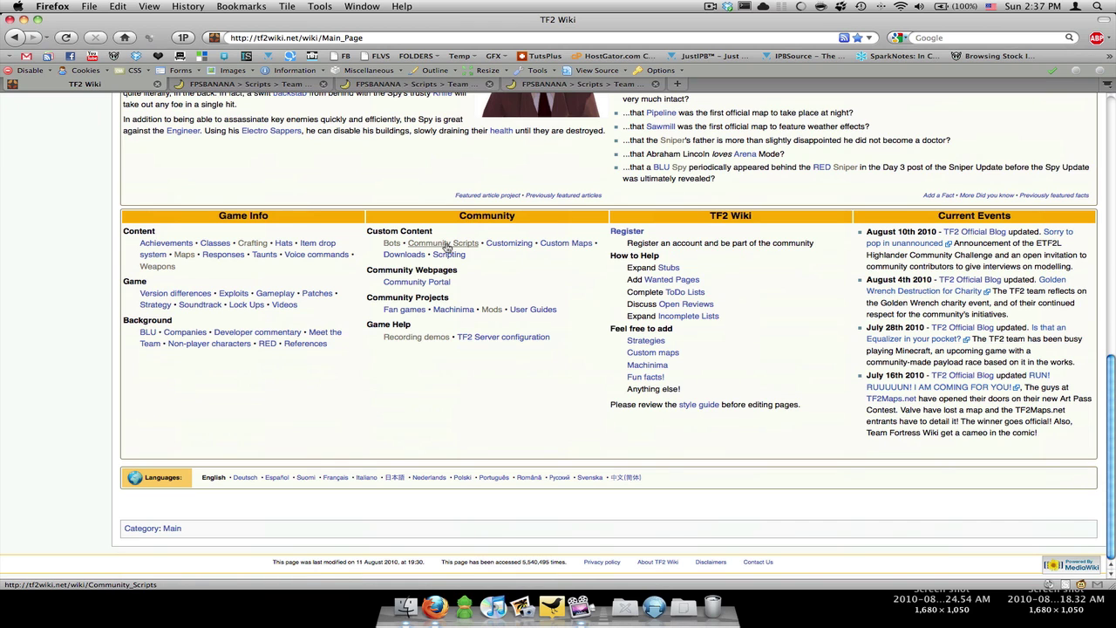
pyautogui.click(445, 243)
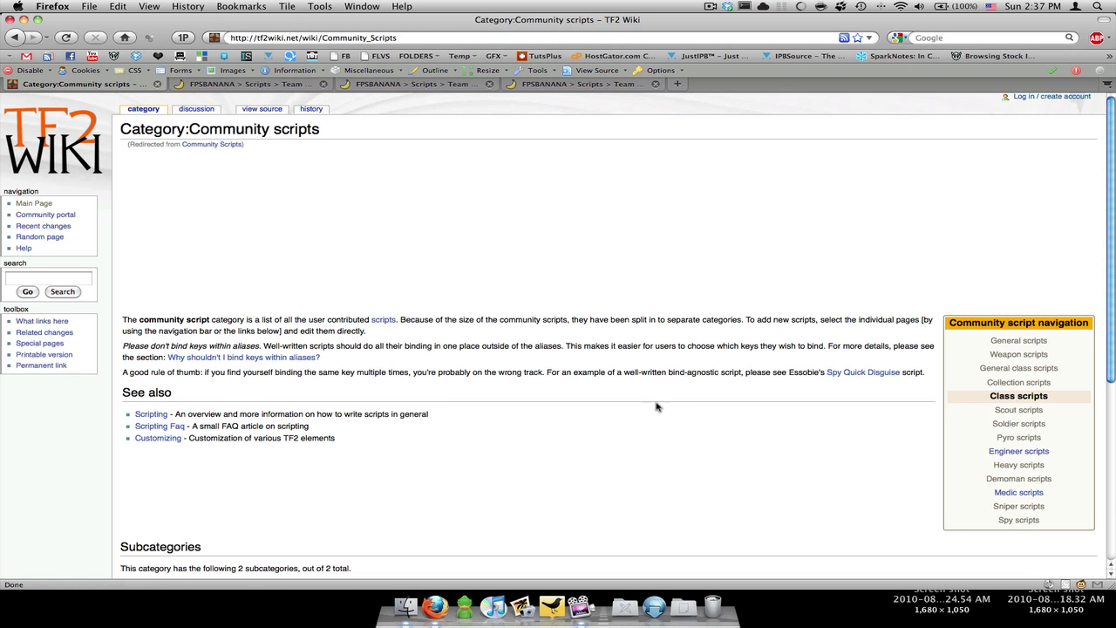
pyautogui.scroll(-5, 655, 405)
pyautogui.scroll(5, 653, 388)
# Switch through the FPSBanana tabs to the Best fast pistol page and scroll down to its script code
pyautogui.click(287, 91)
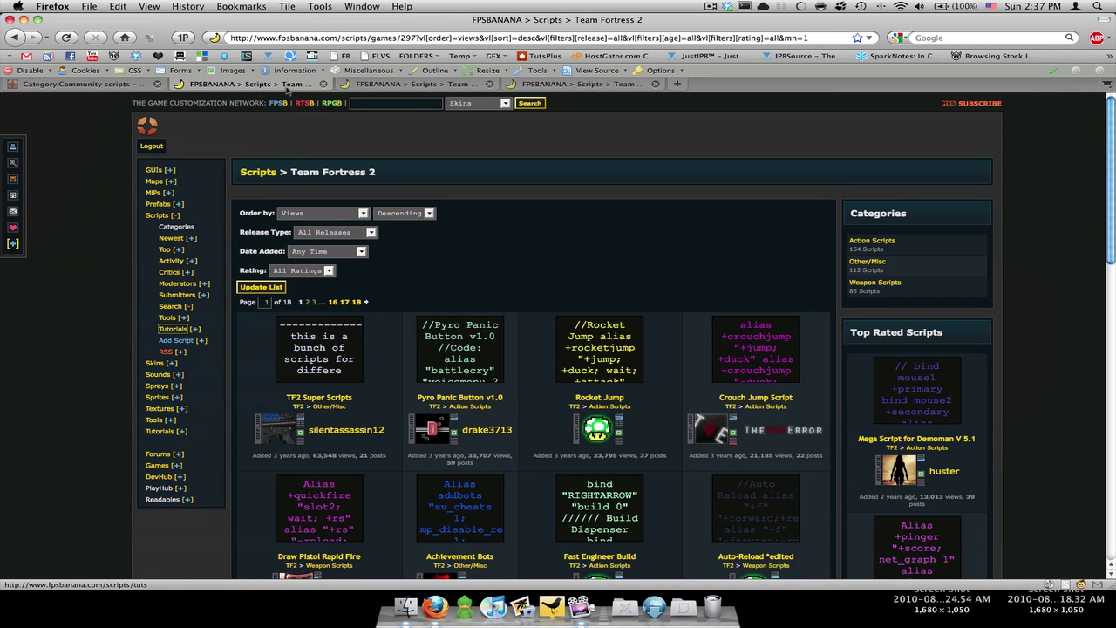
pyautogui.click(357, 87)
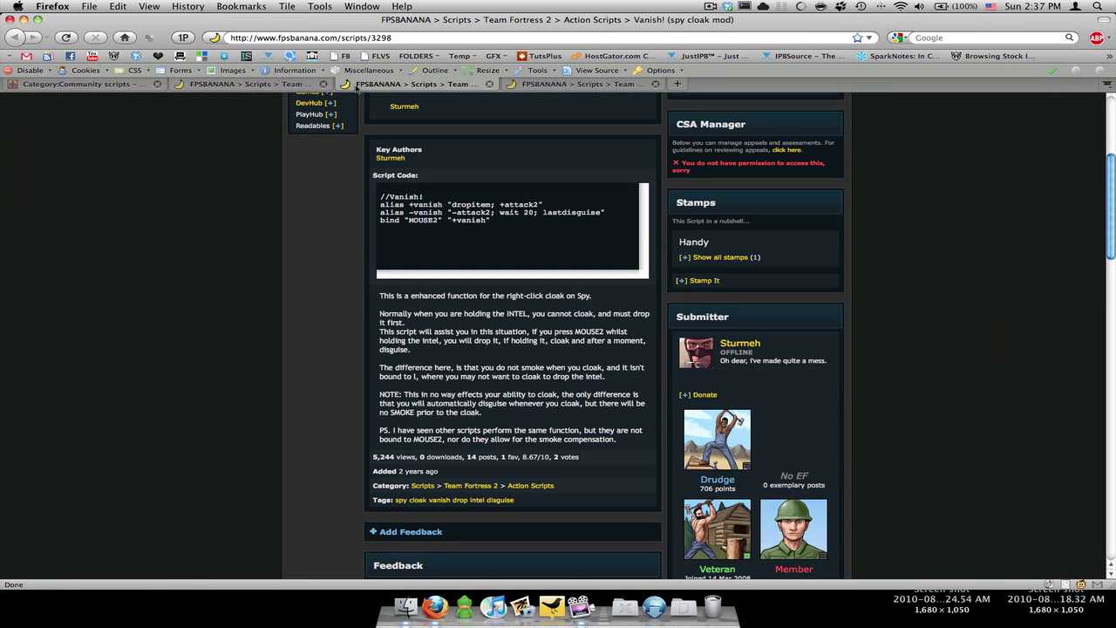
pyautogui.click(530, 88)
pyautogui.scroll(5, 440, 160)
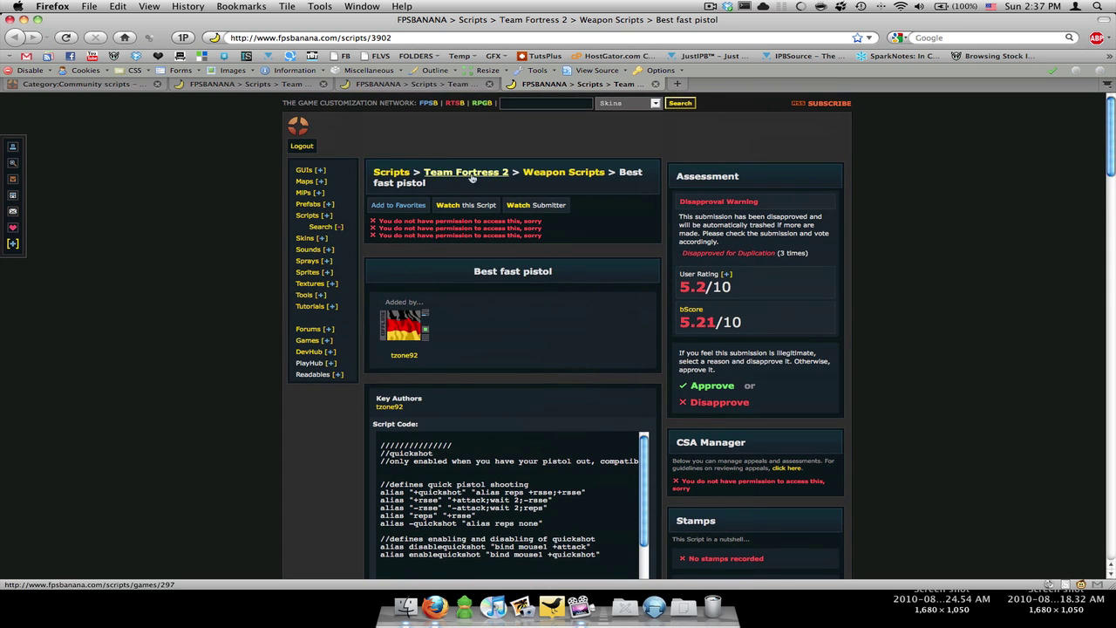
pyautogui.scroll(-3, 383, 200)
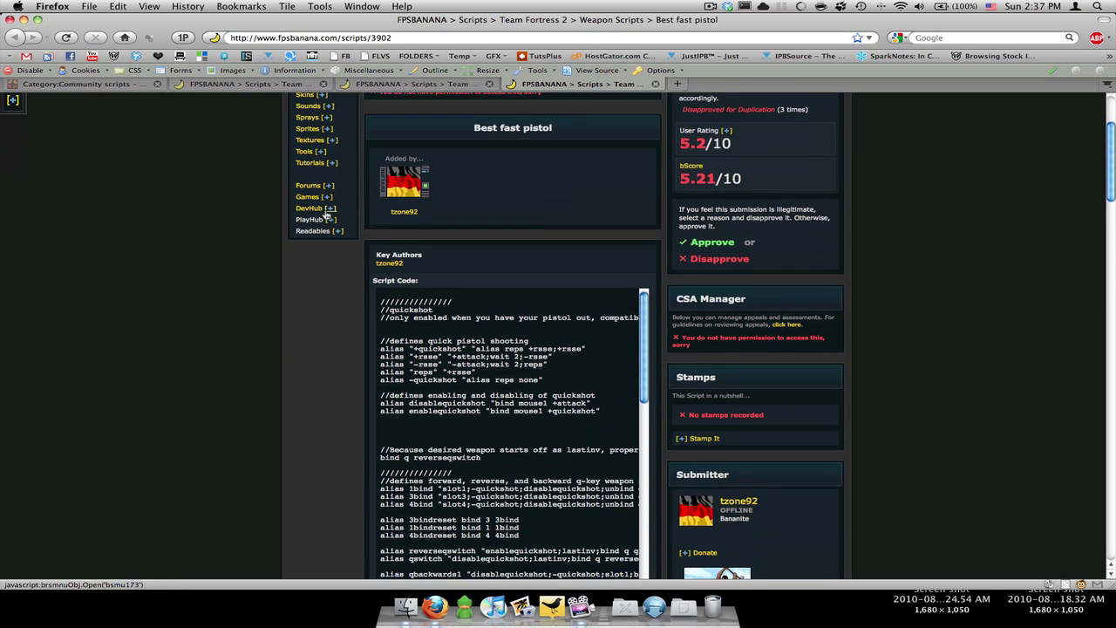
pyautogui.scroll(-2, 324, 214)
pyautogui.scroll(-1, 324, 214)
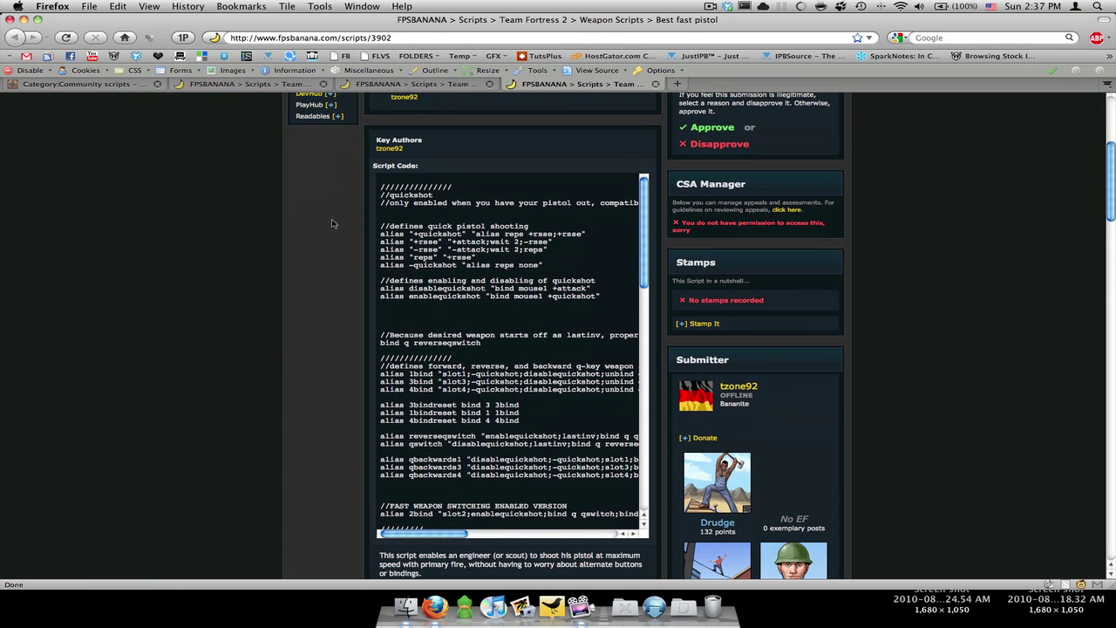
pyautogui.scroll(-1, 332, 224)
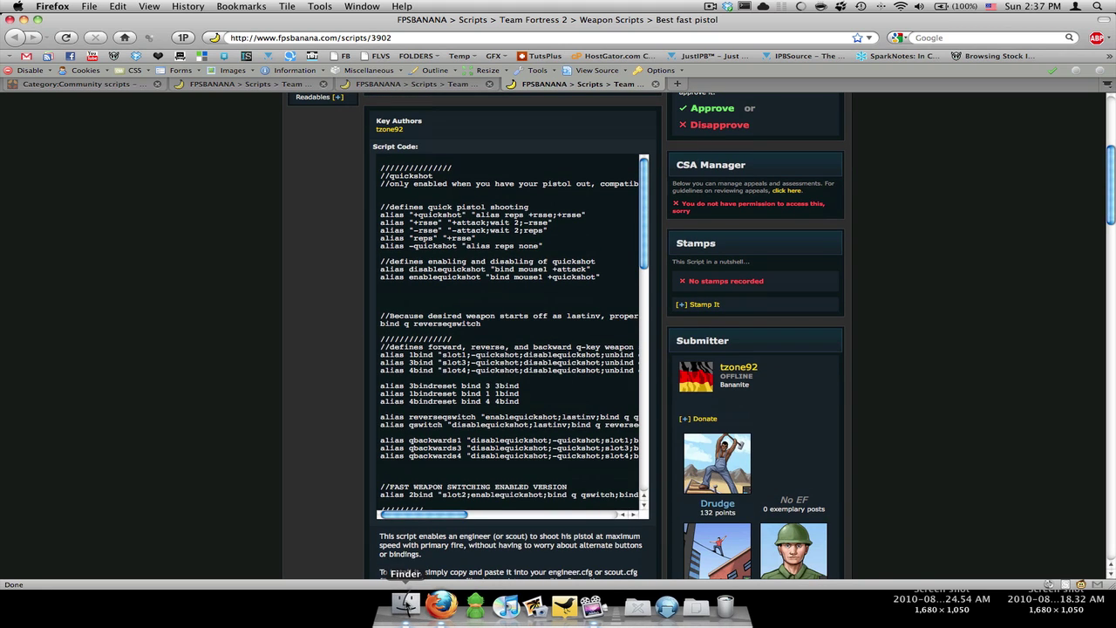
# Open a Finder window, move it toward the centre, and try then cancel the folder-path prompt
pyautogui.click(405, 602)
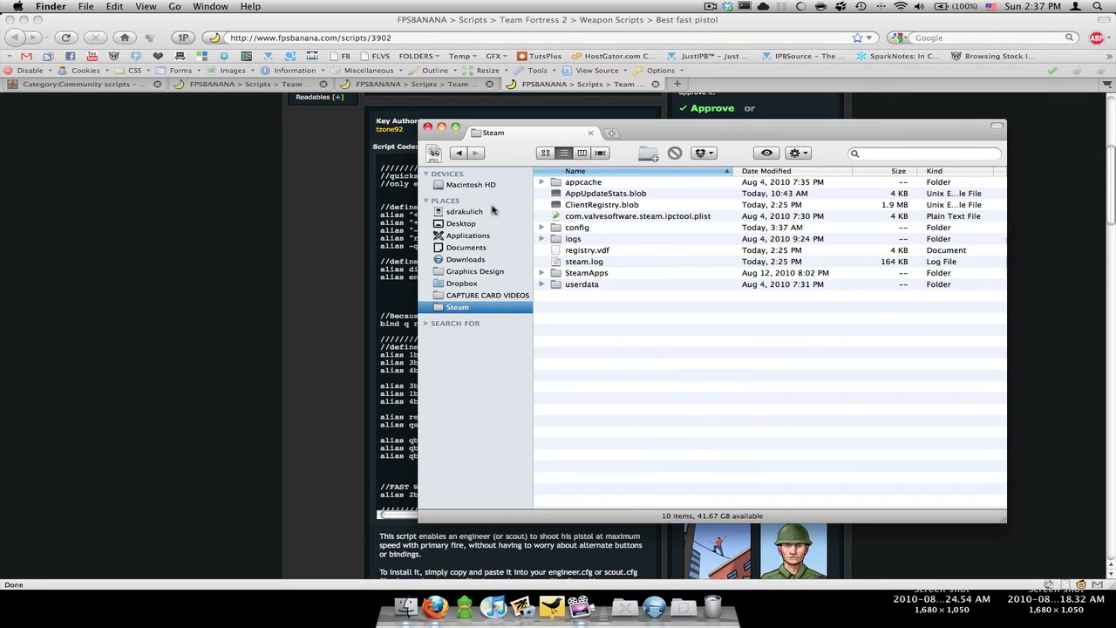
pyautogui.moveTo(751, 112); pyautogui.dragTo(580, 133)
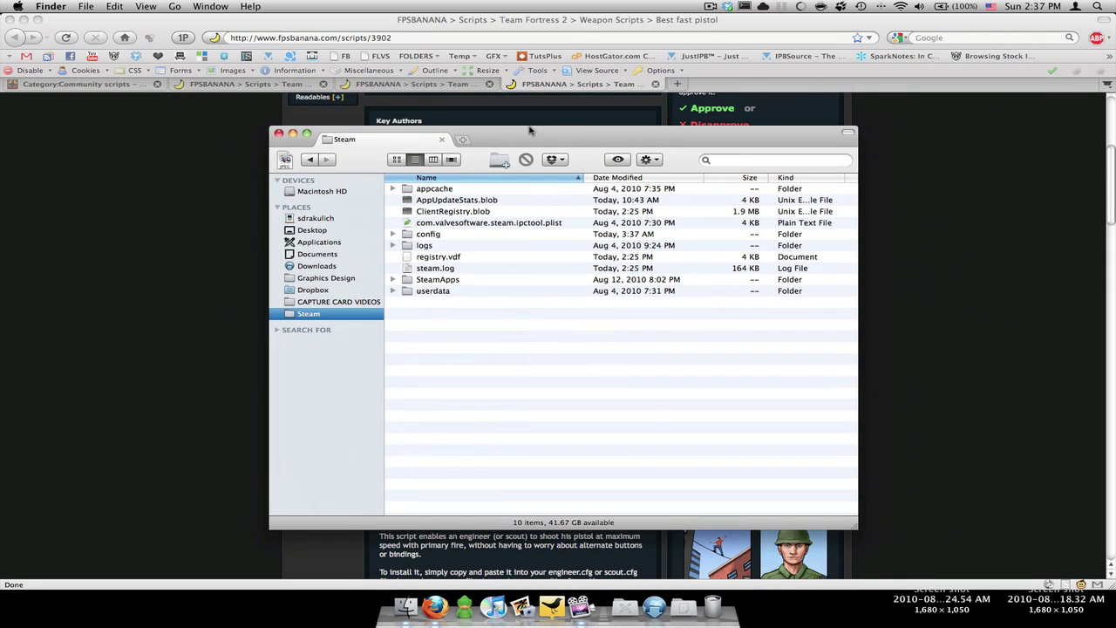
pyautogui.click(175, 6)
pyautogui.click(496, 316)
pyautogui.click(175, 6)
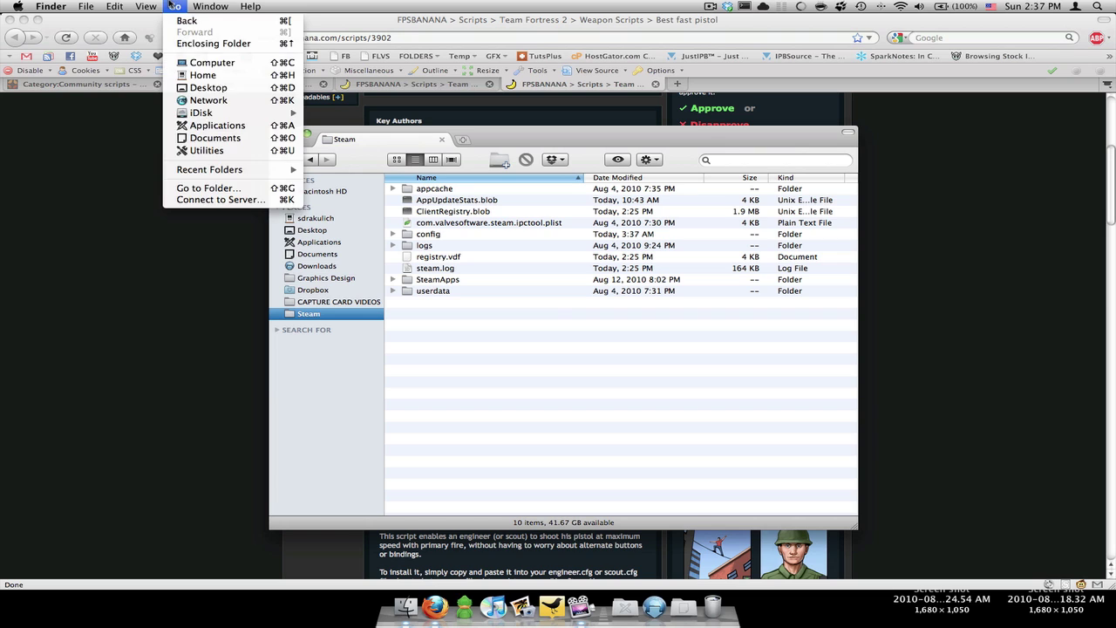
pyautogui.click(234, 188)
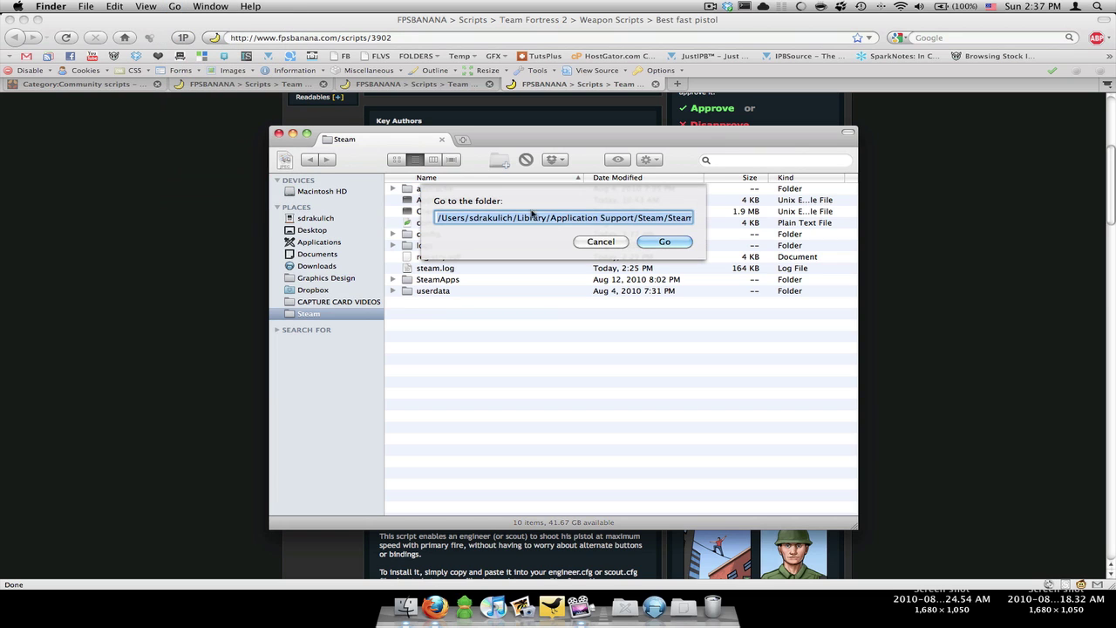
pyautogui.click(530, 219)
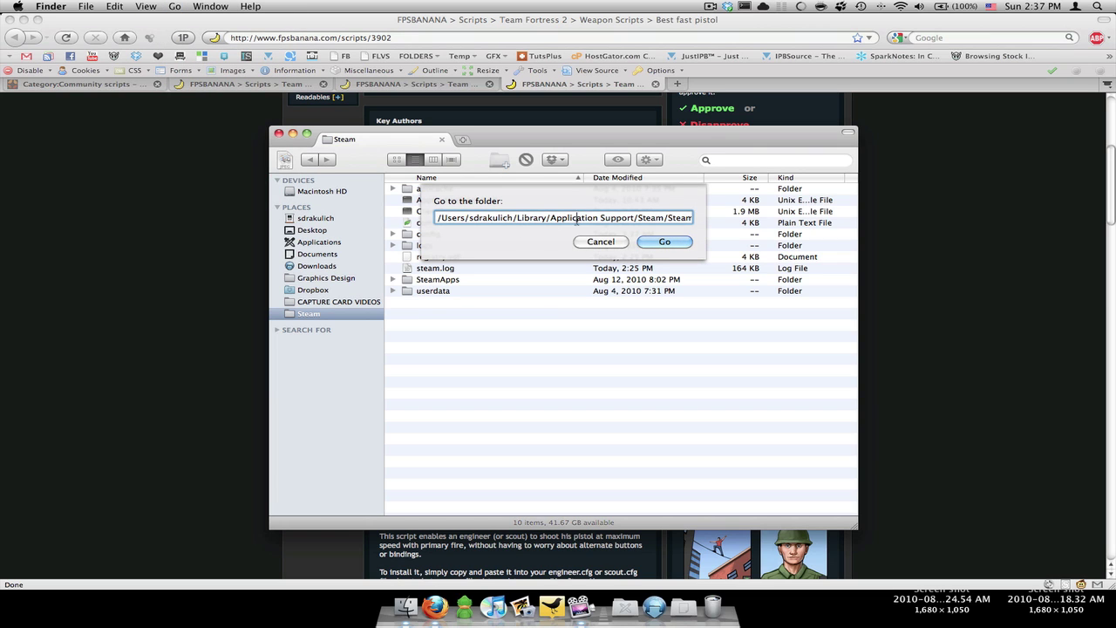
pyautogui.click(600, 243)
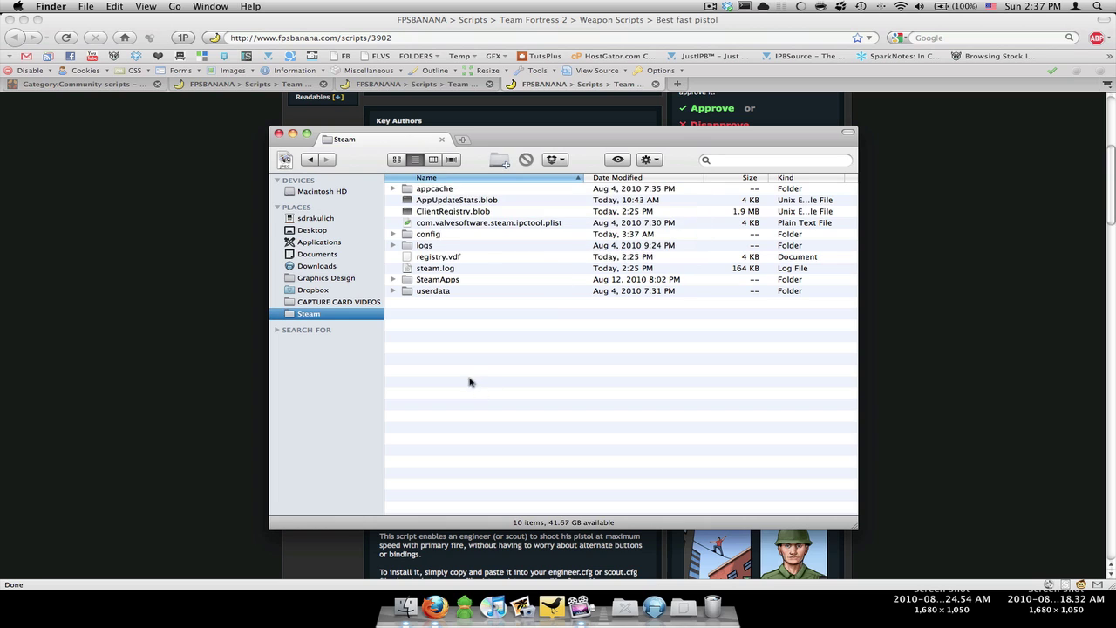
# Navigate into SteamApps, the account folder, team fortress 2, and tf
pyautogui.doubleClick(437, 280)
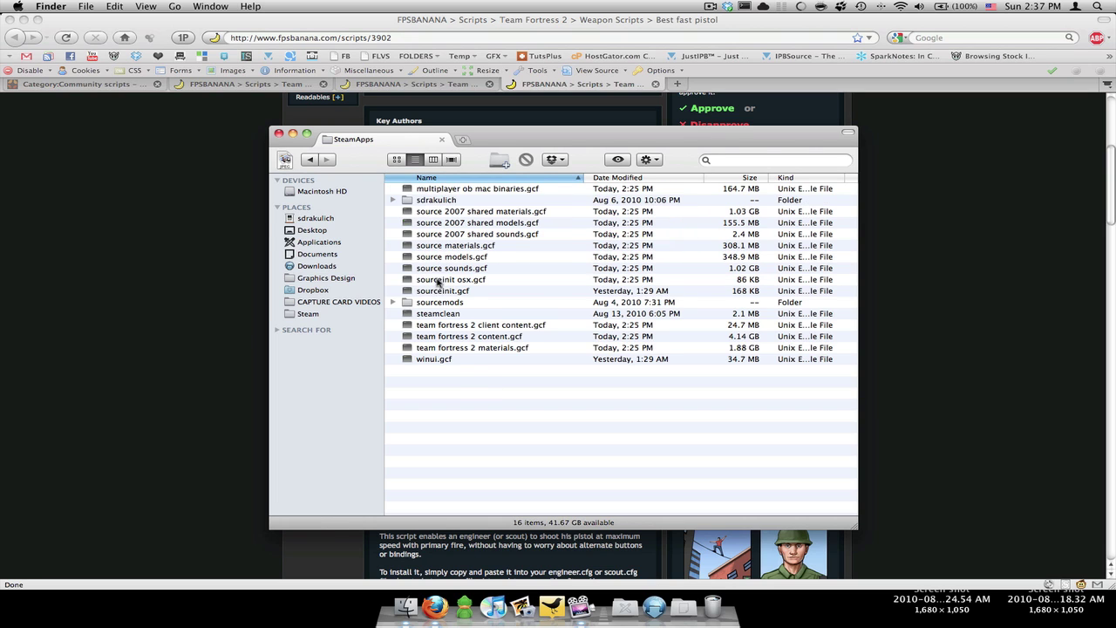
pyautogui.click(431, 201)
pyautogui.doubleClick(431, 201)
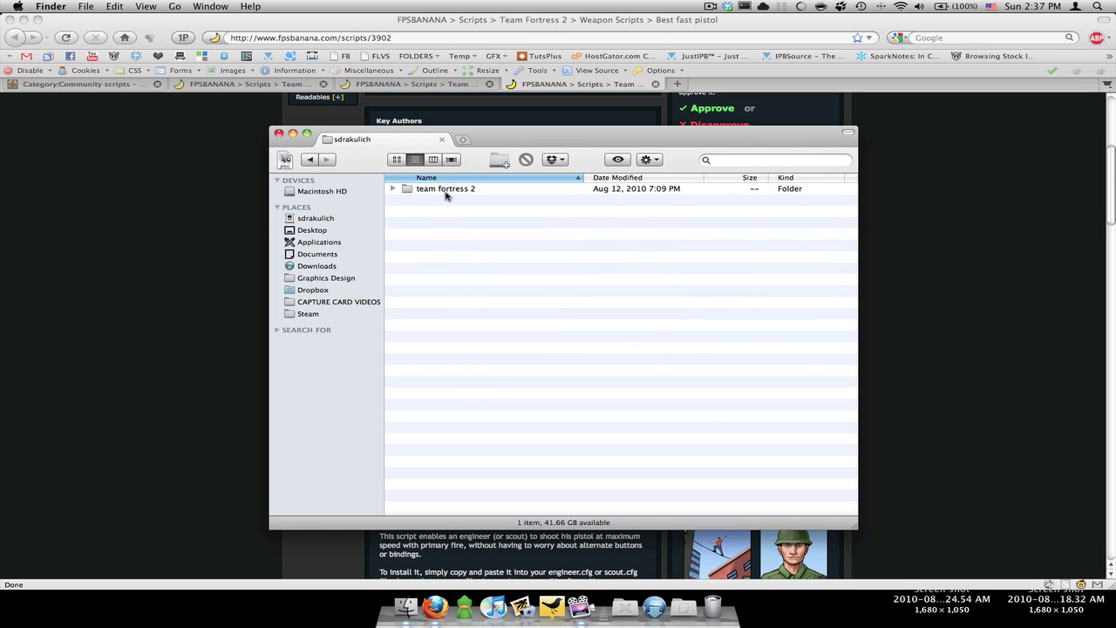
pyautogui.doubleClick(448, 190)
pyautogui.doubleClick(418, 258)
pyautogui.click(419, 258)
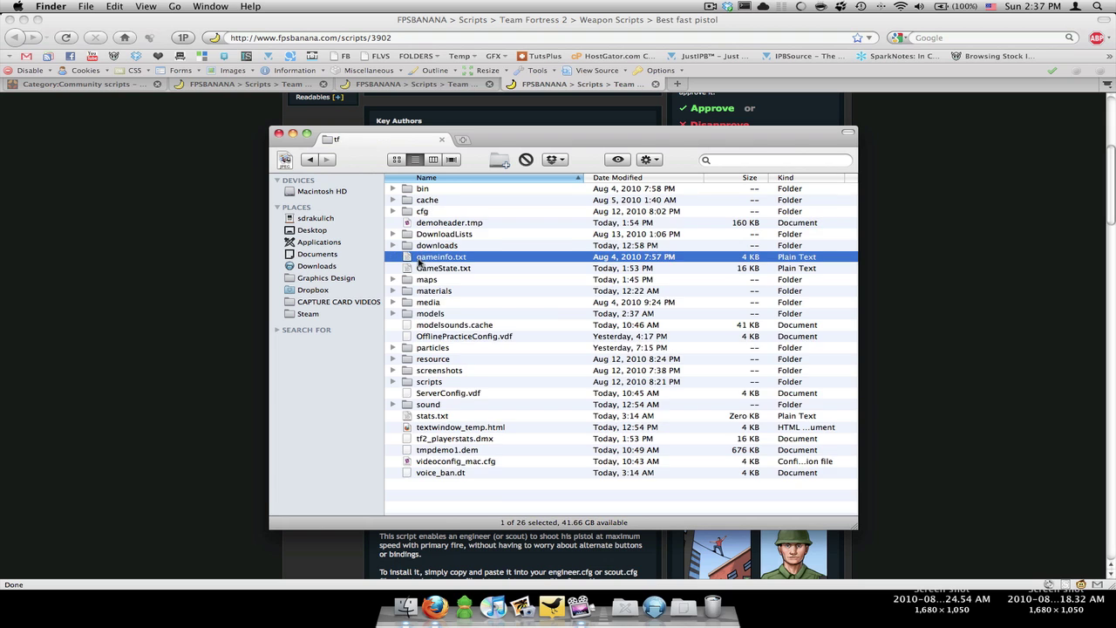
# Open the cfg folder and browse its config files, selecting addbots.cfg, config.cfg, autoexec.cfg and medic.cfg
pyautogui.doubleClick(422, 211)
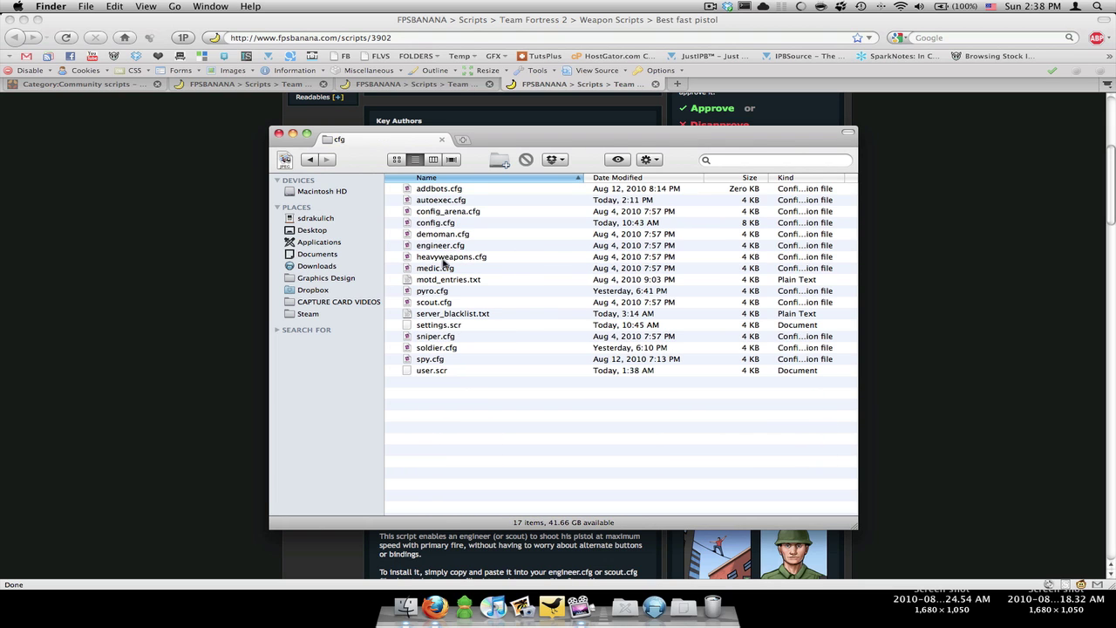
pyautogui.click(447, 192)
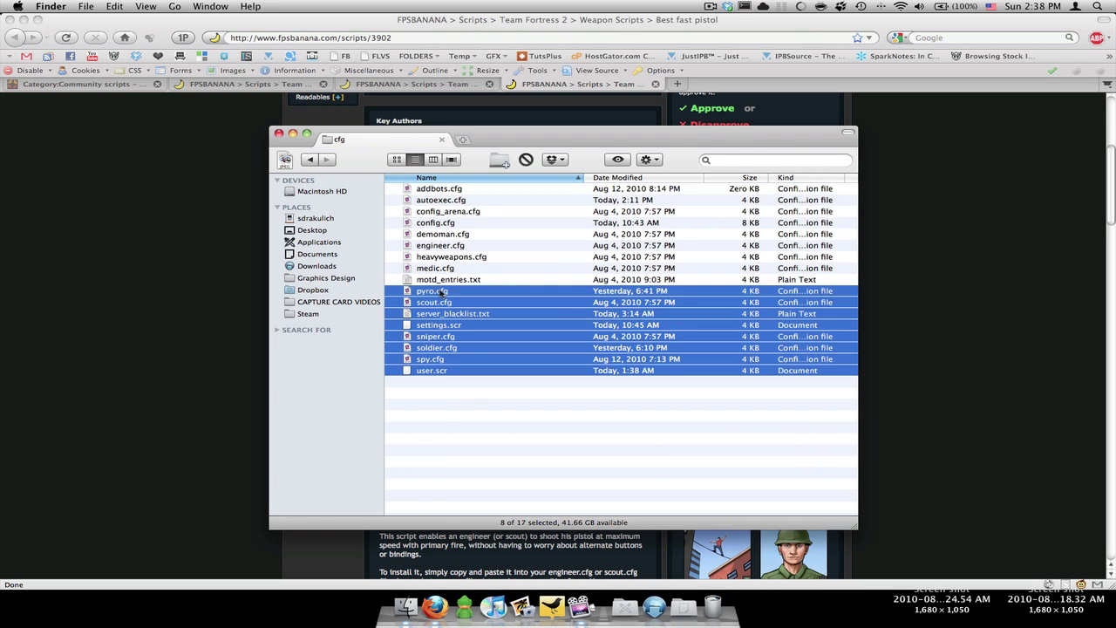
pyautogui.moveTo(455, 410); pyautogui.dragTo(442, 488)
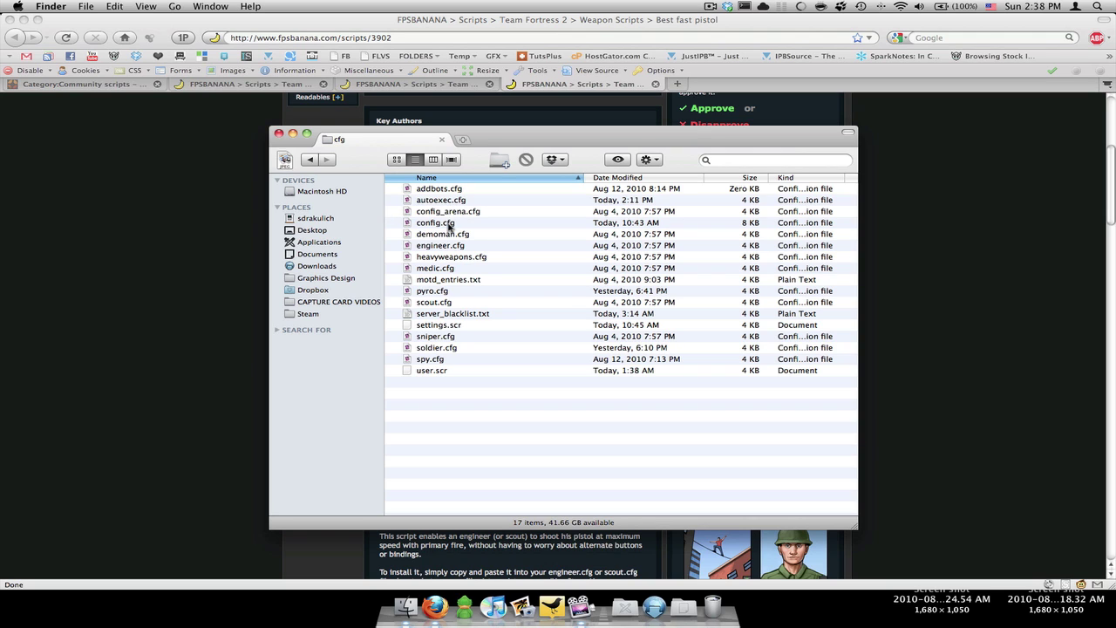
pyautogui.click(450, 226)
pyautogui.click(451, 410)
pyautogui.click(445, 201)
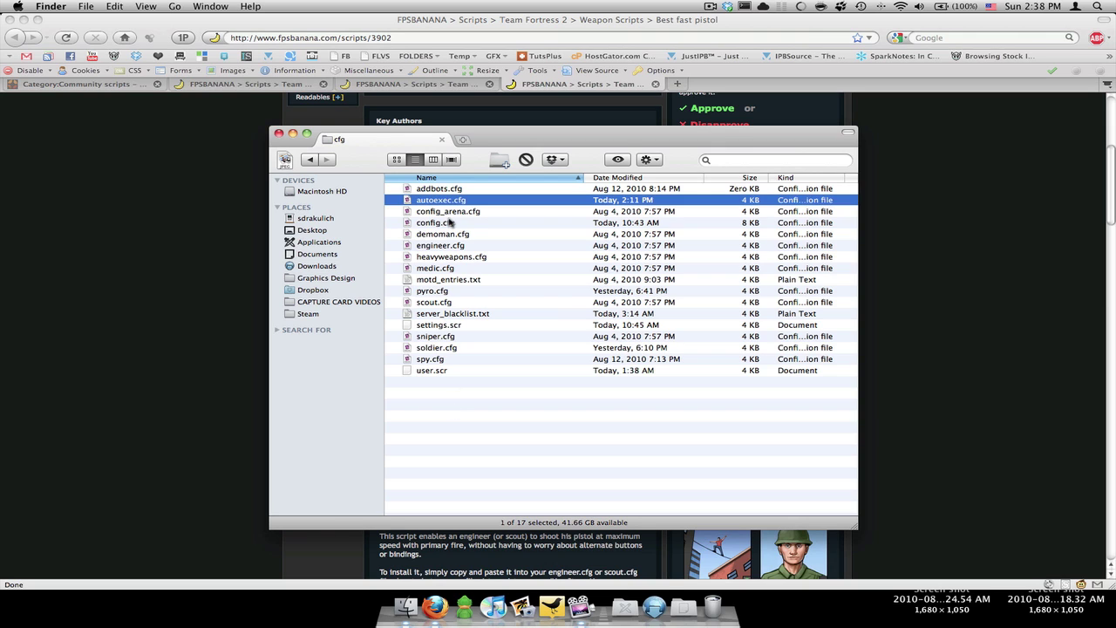
pyautogui.click(450, 224)
pyautogui.click(452, 270)
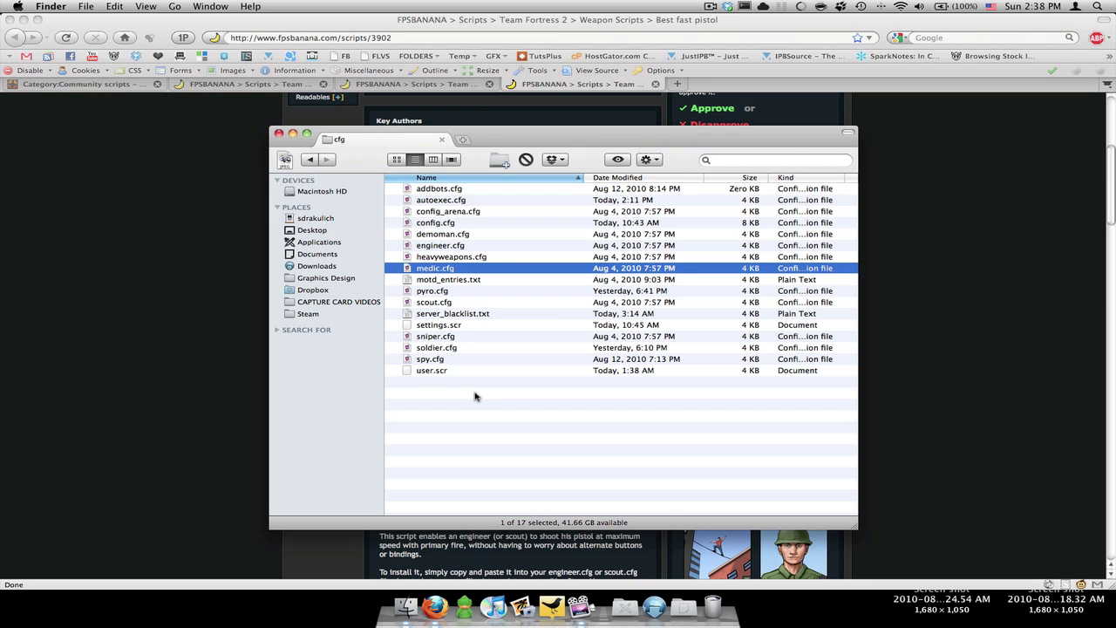
pyautogui.click(484, 383)
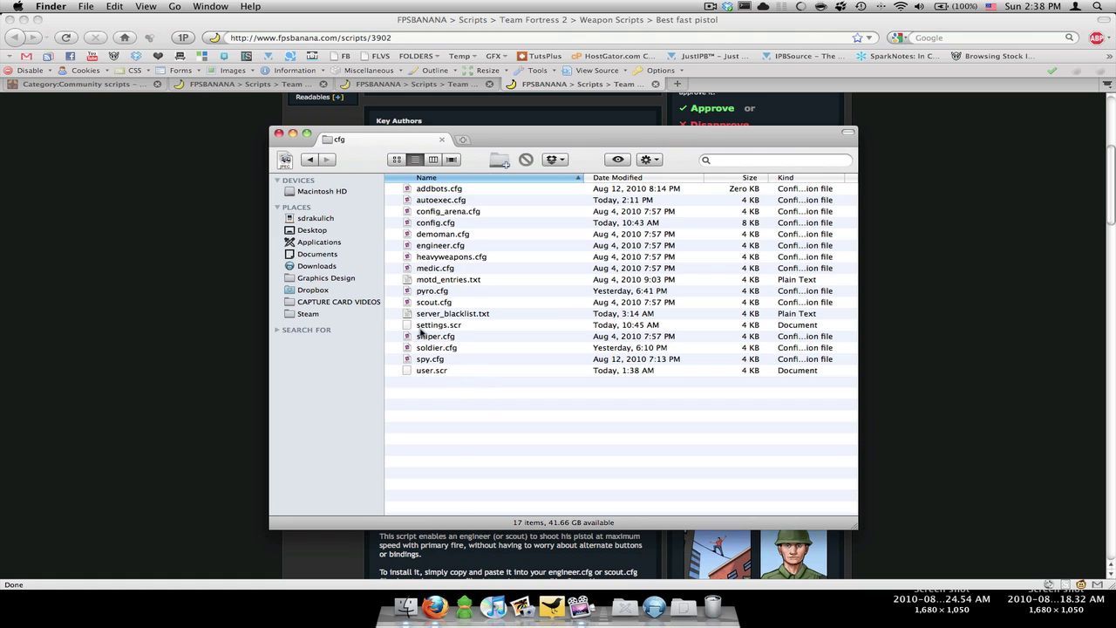
# Open scout.cfg in TextMate and delete all of its existing contents
pyautogui.doubleClick(436, 303)
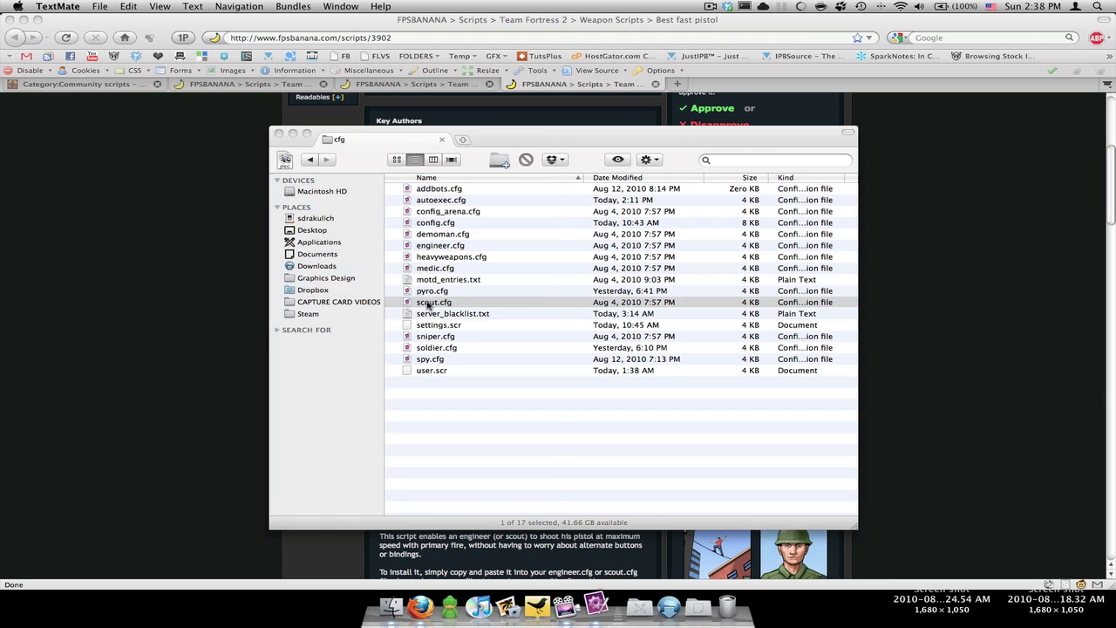
pyautogui.press('super+a')
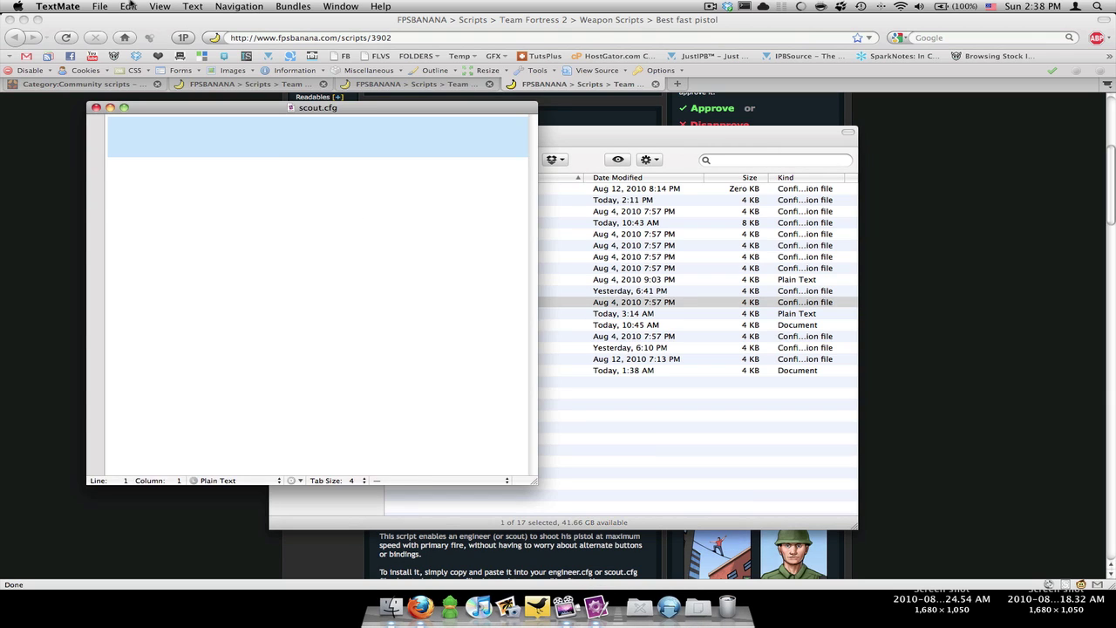
pyautogui.press('BackSpace')
pyautogui.write('[url]http://www.youtube.com/watch?v=UmU6j_zlz8o[/url]  Nothing special, just some quick tactics I implemented when I played Soldier on Hightower, maybe it works for you as well.')
pyautogui.press('super+a')
pyautogui.press('BackSpace')
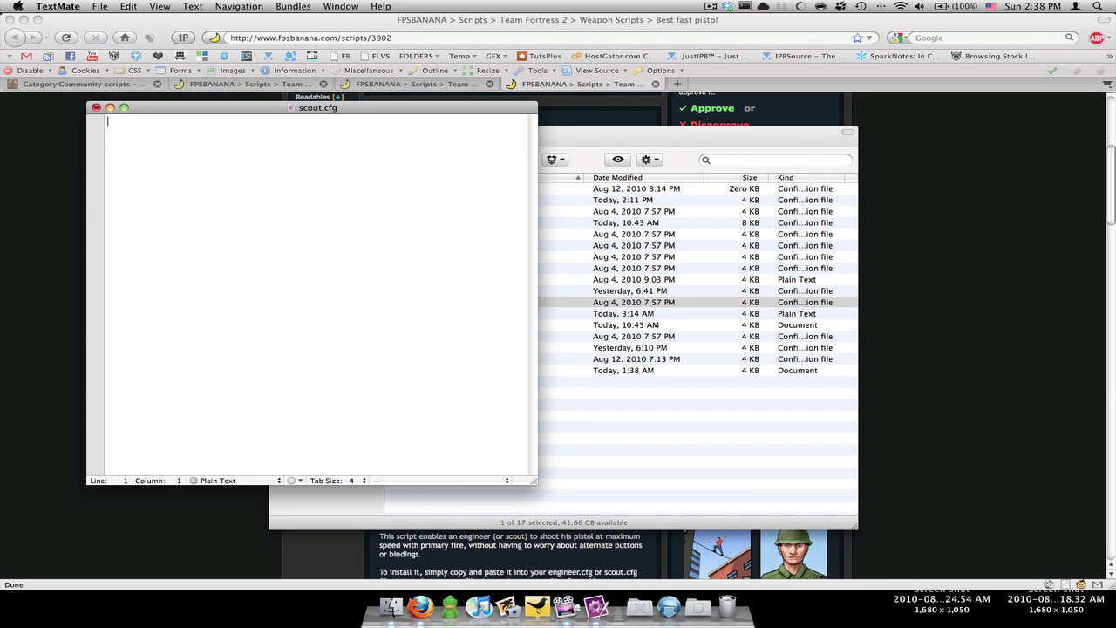
# Copy the Best fast pistol script code from the Firefox page
pyautogui.press('super+Tab')
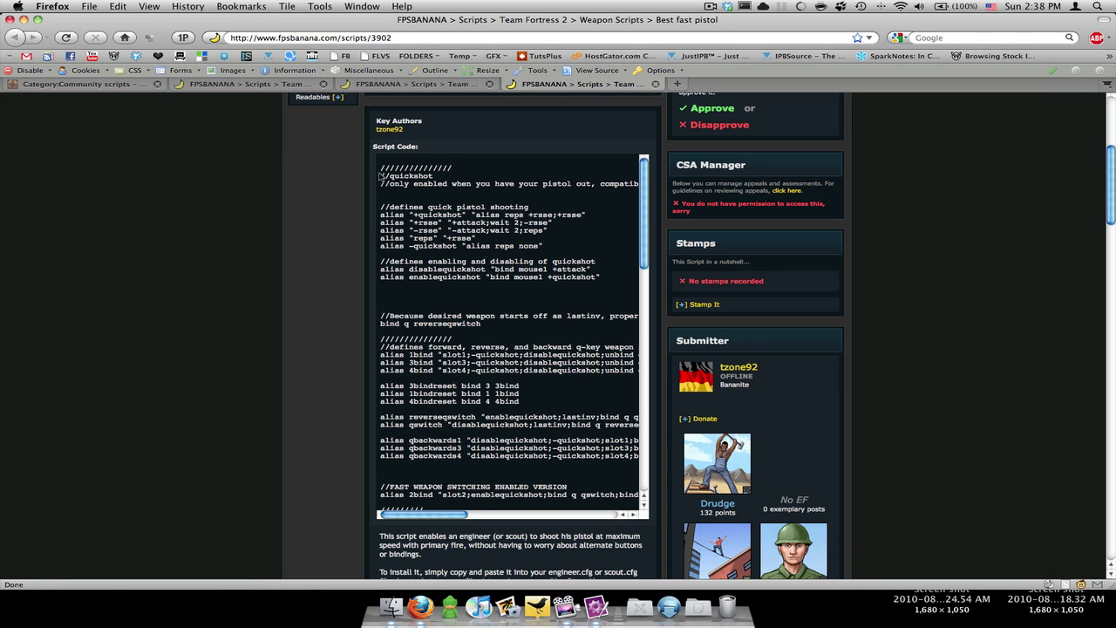
pyautogui.moveTo(380, 168); pyautogui.dragTo(711, 575)
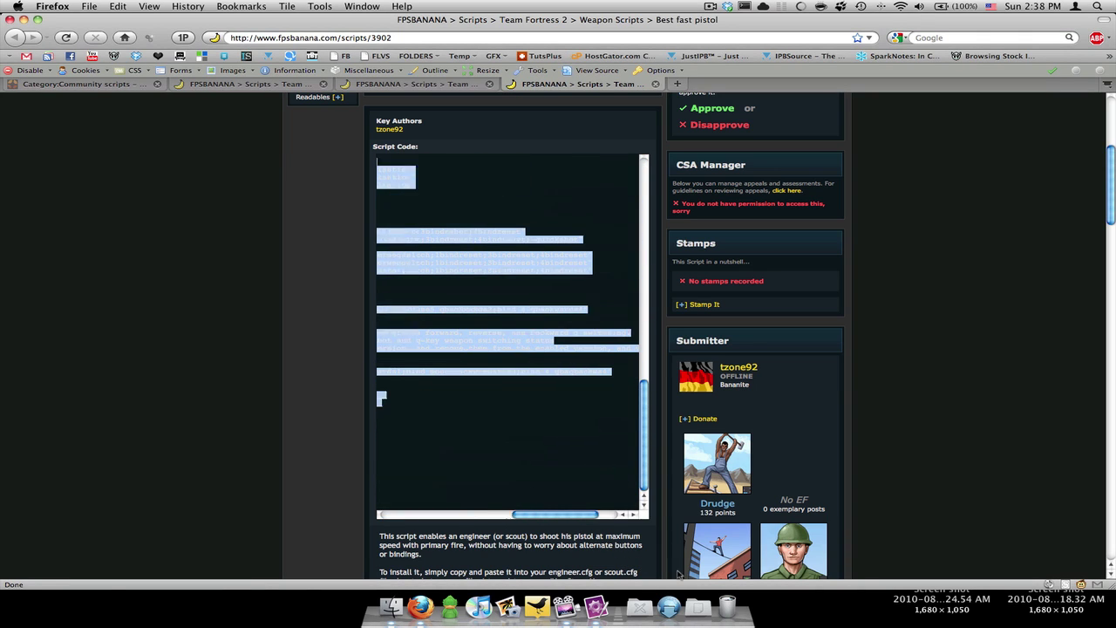
pyautogui.rightClick(485, 336)
pyautogui.click(502, 343)
# Save scout.cfg with the pasted fast-pistol script and close its window
pyautogui.click(593, 605)
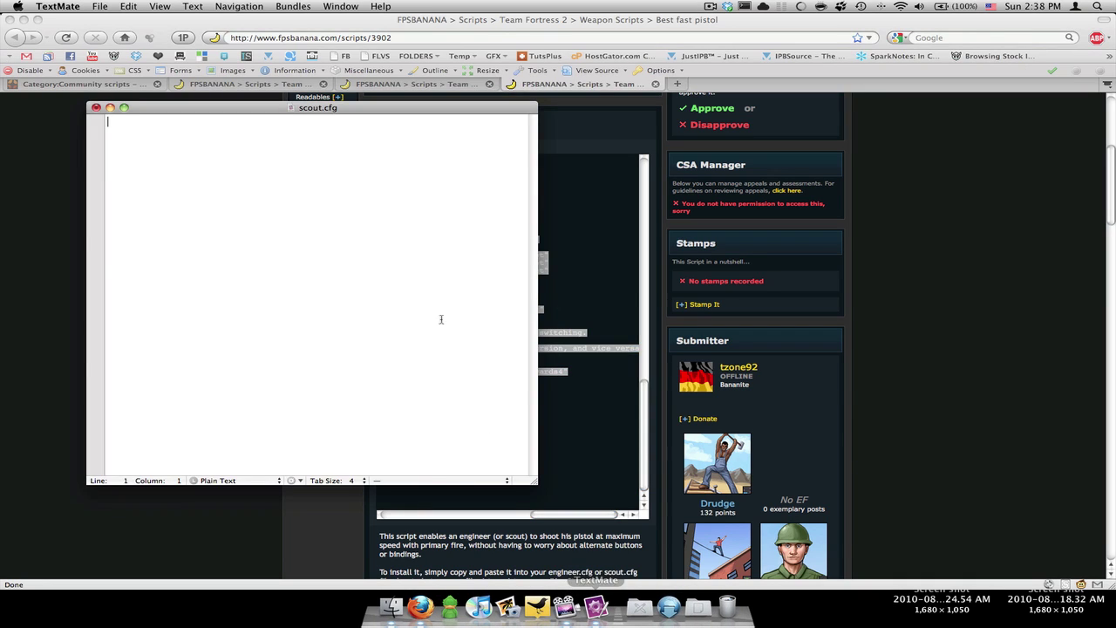
pyautogui.scroll(-1, 210, 284)
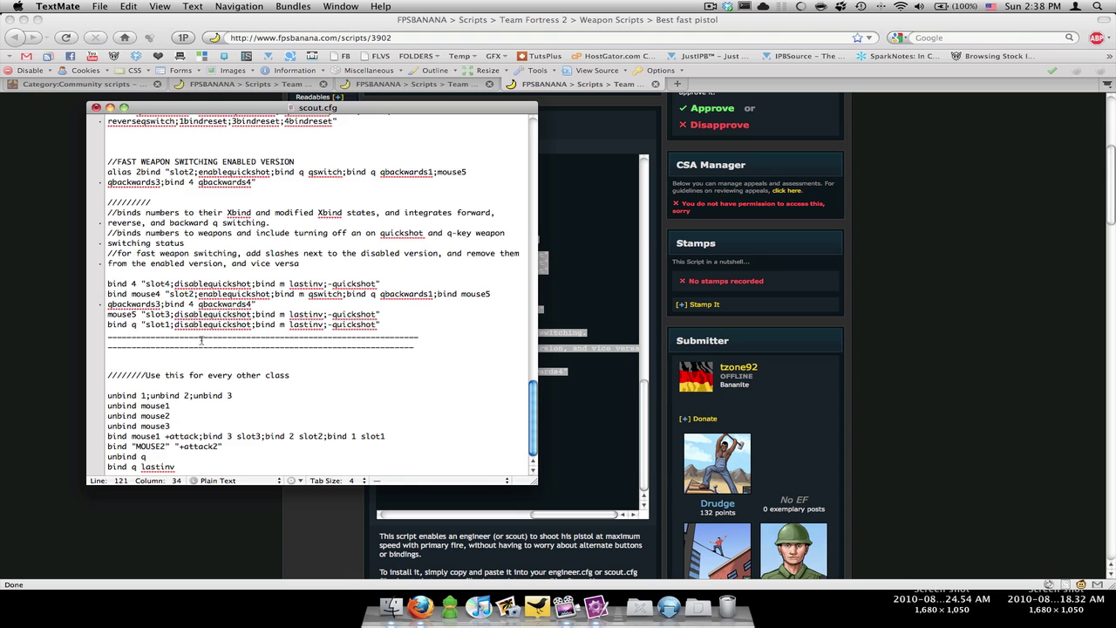
pyautogui.scroll(9, 202, 340)
pyautogui.scroll(10, 198, 315)
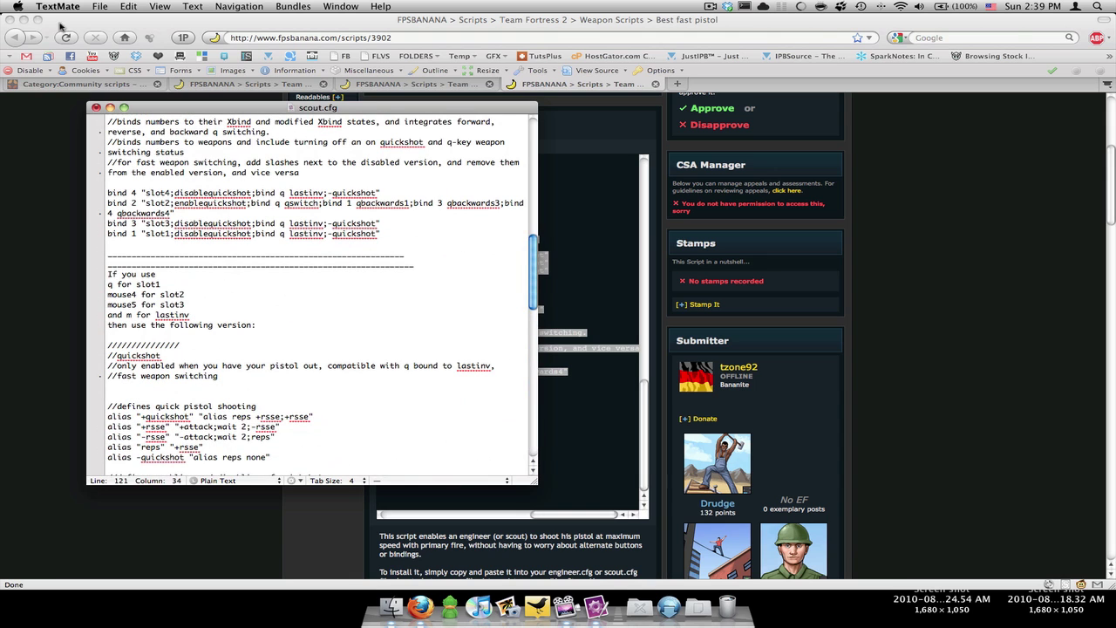
pyautogui.click(100, 6)
pyautogui.click(118, 108)
pyautogui.click(96, 107)
pyautogui.scroll(5, 349, 262)
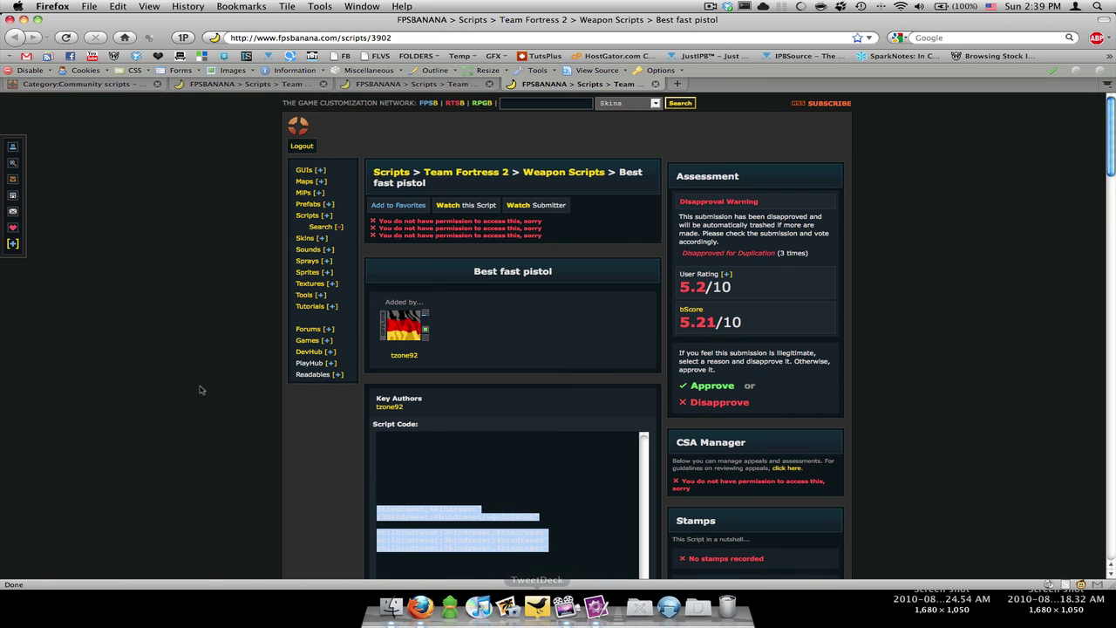
# Glance at the TF2 Wiki Community scripts tab, then return to the Best fast pistol page
pyautogui.click(82, 84)
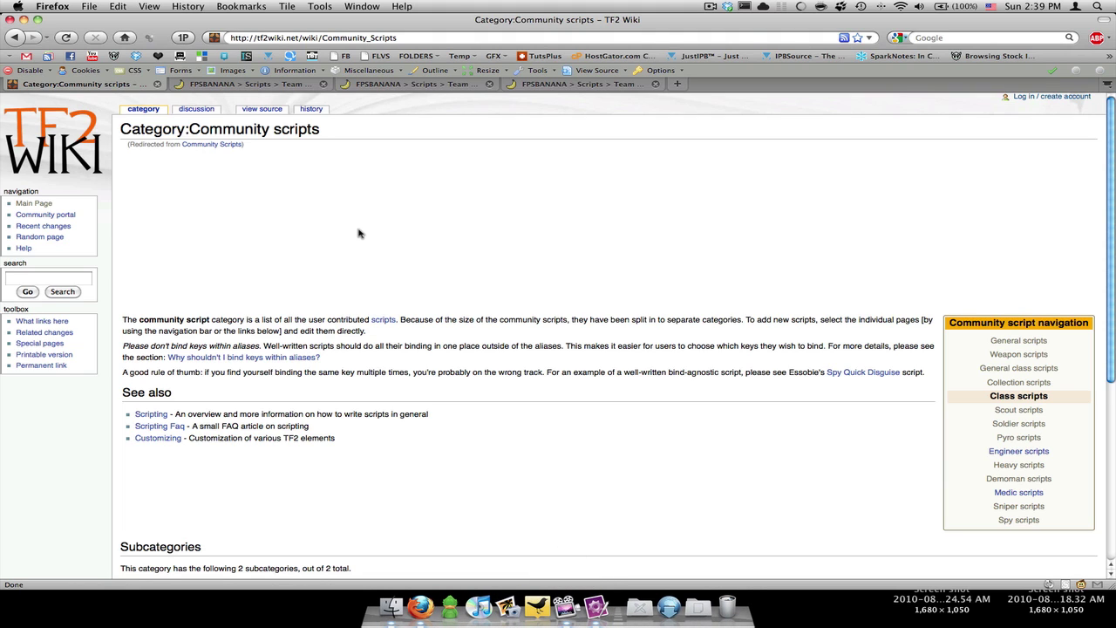
pyautogui.click(597, 84)
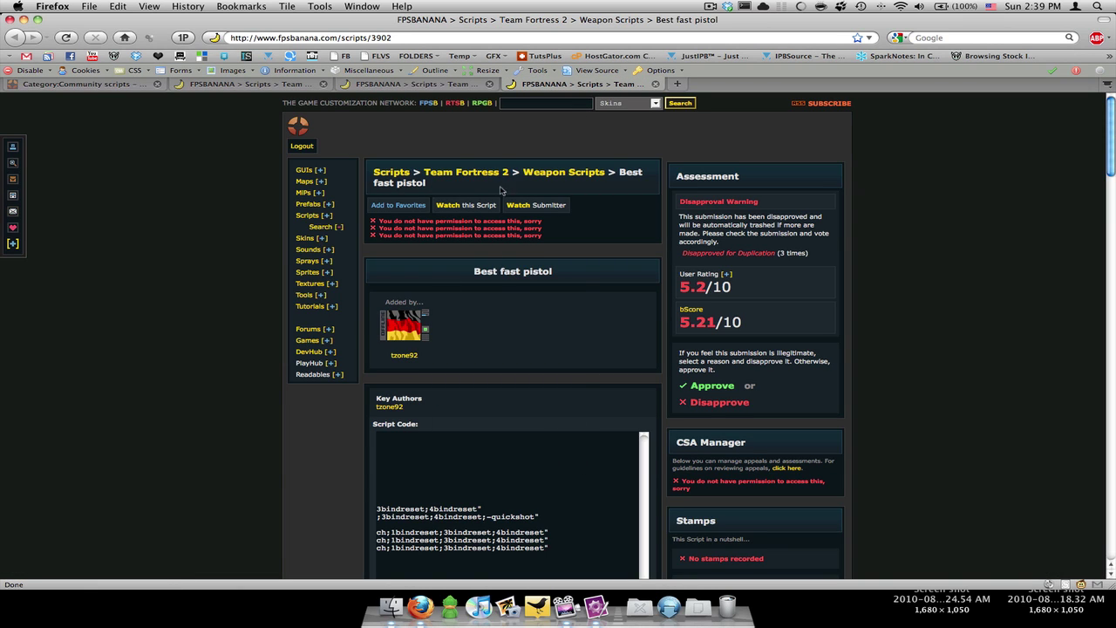
# List FPSBanana's Team Fortress 2 scripts ordered by Views and update the list
pyautogui.click(254, 84)
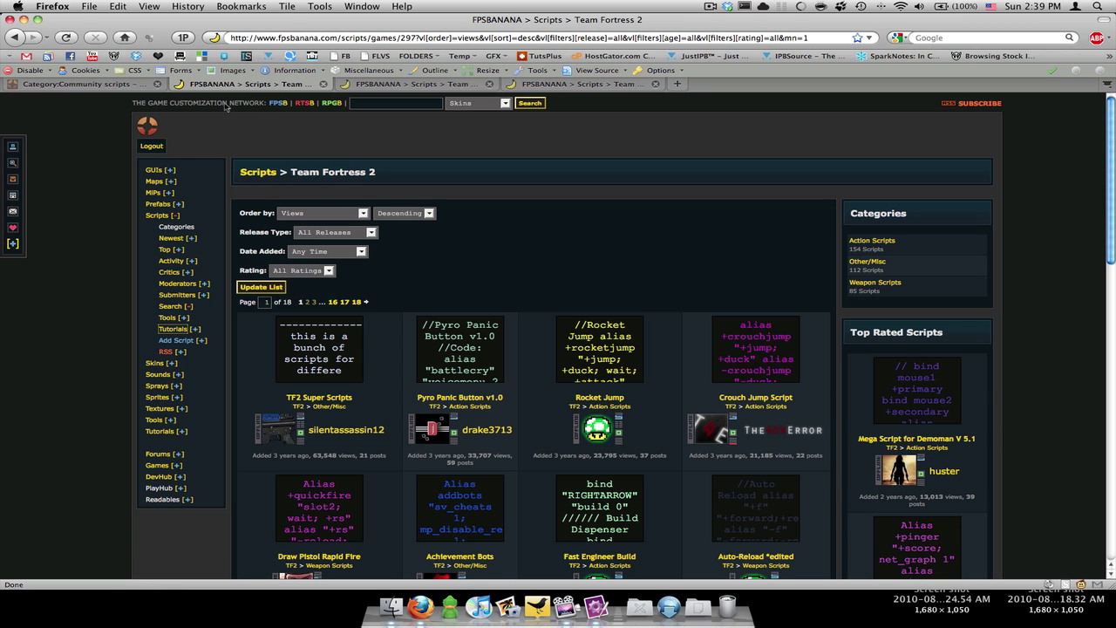
pyautogui.click(157, 216)
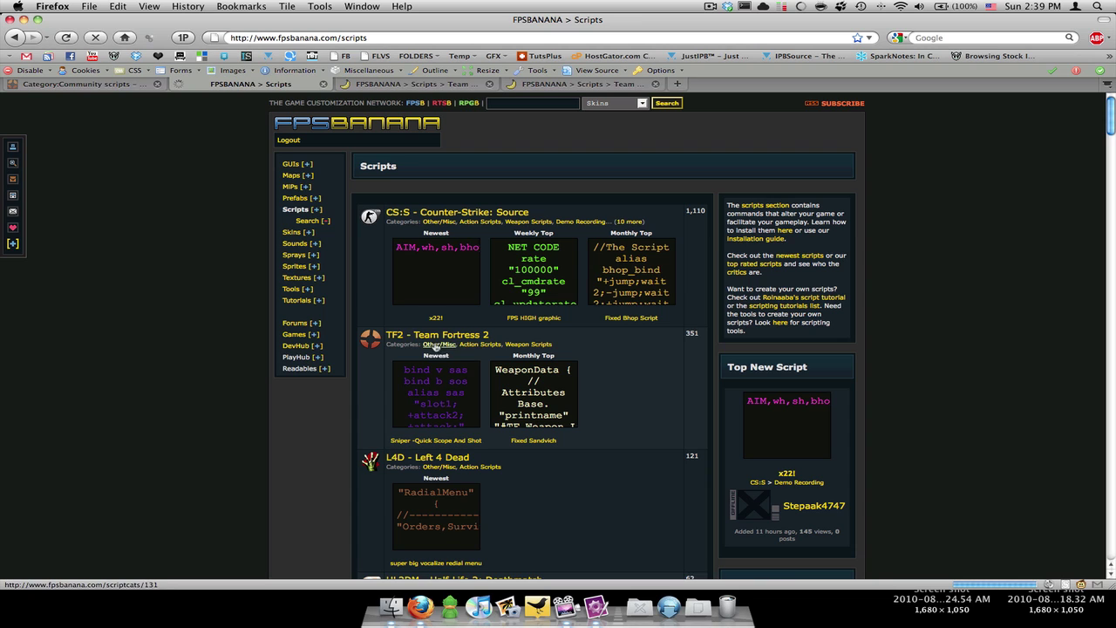
pyautogui.click(436, 335)
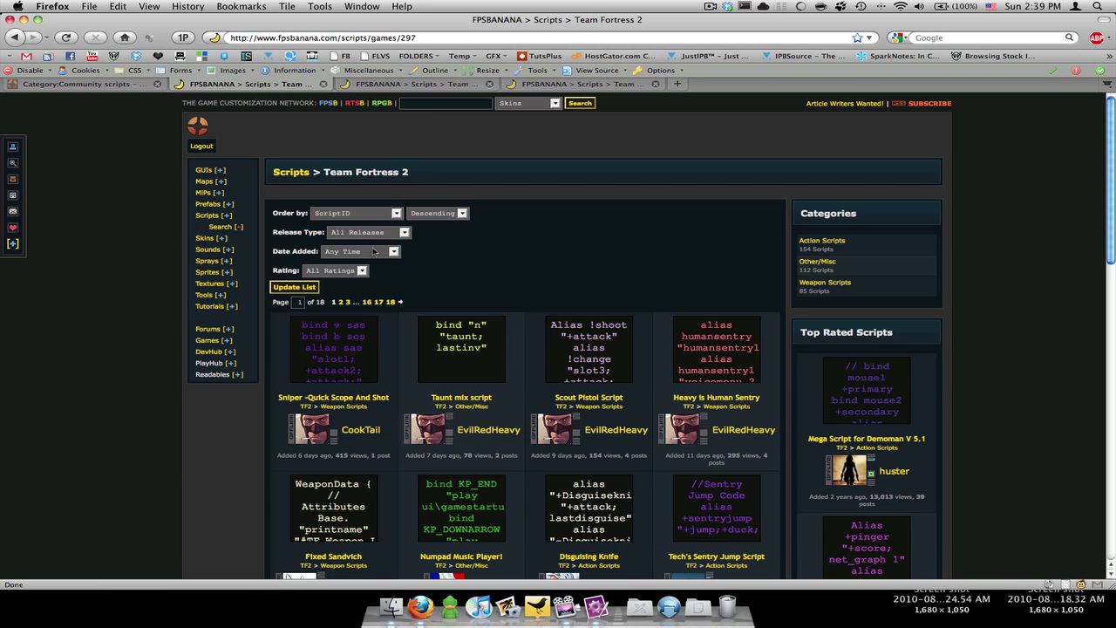
pyautogui.click(375, 217)
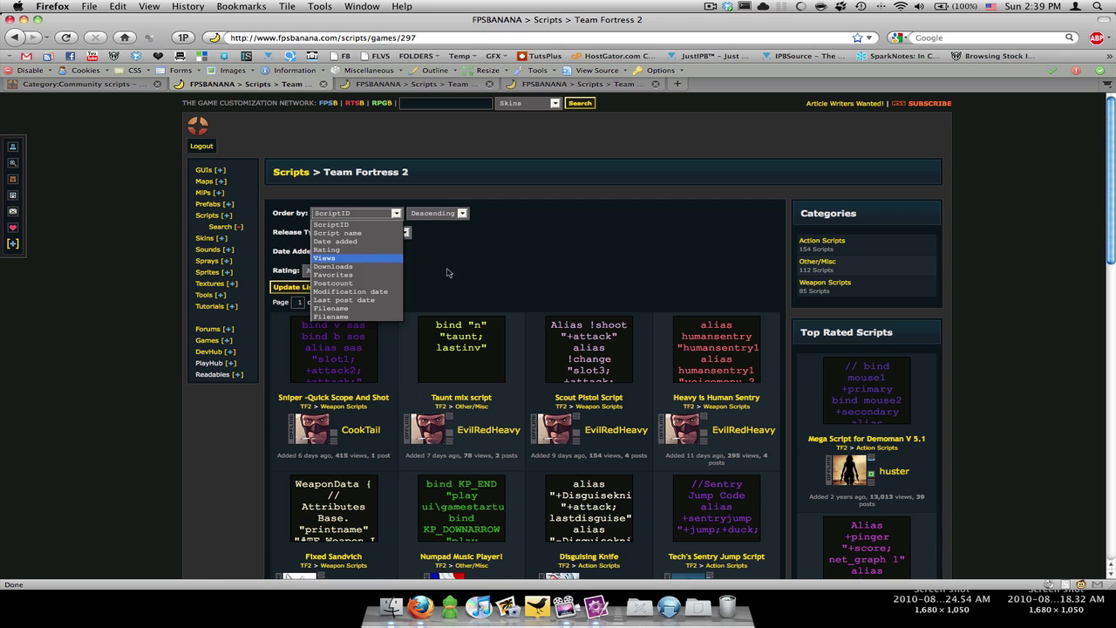
pyautogui.click(627, 279)
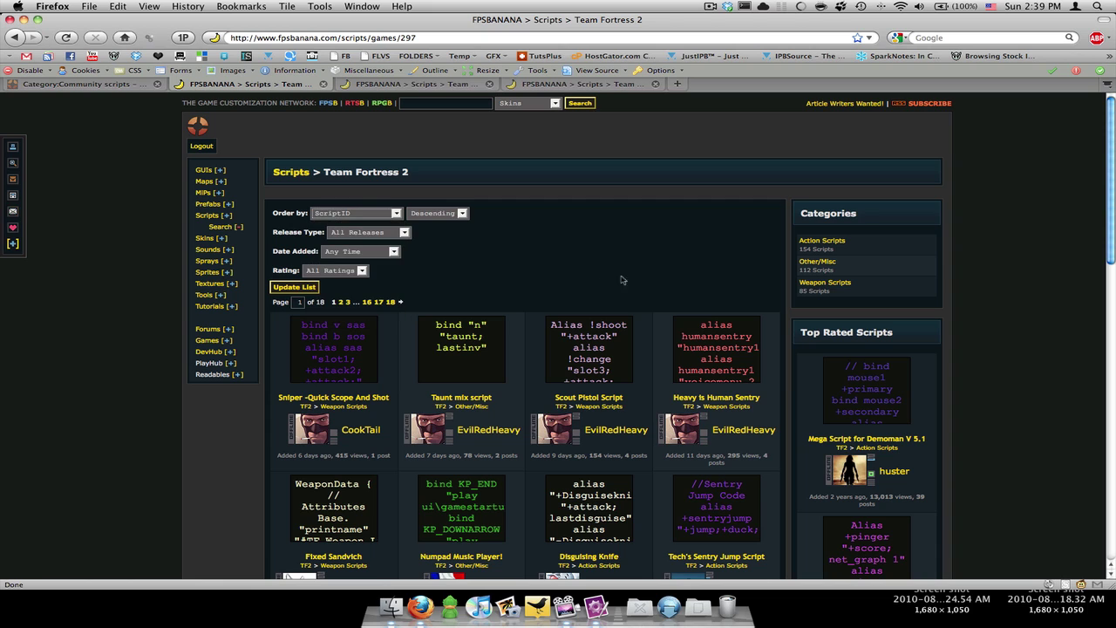
pyautogui.click(364, 213)
pyautogui.click(360, 258)
pyautogui.click(296, 287)
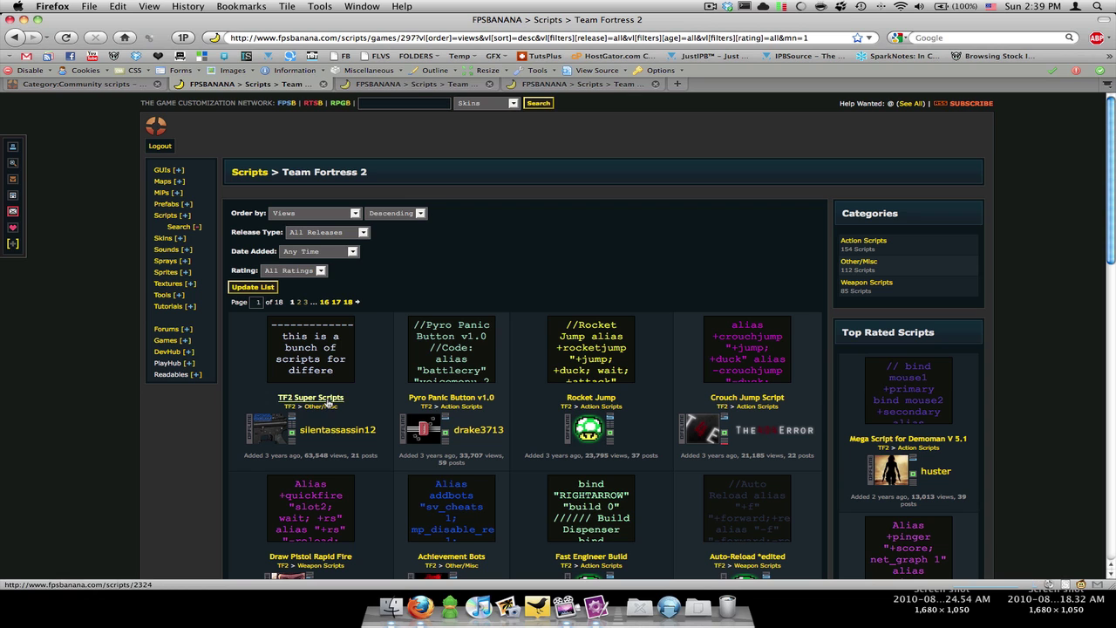
# Cycle through the tabs back to the TF2 Wiki Community scripts page and scroll it
pyautogui.click(390, 84)
pyautogui.click(220, 87)
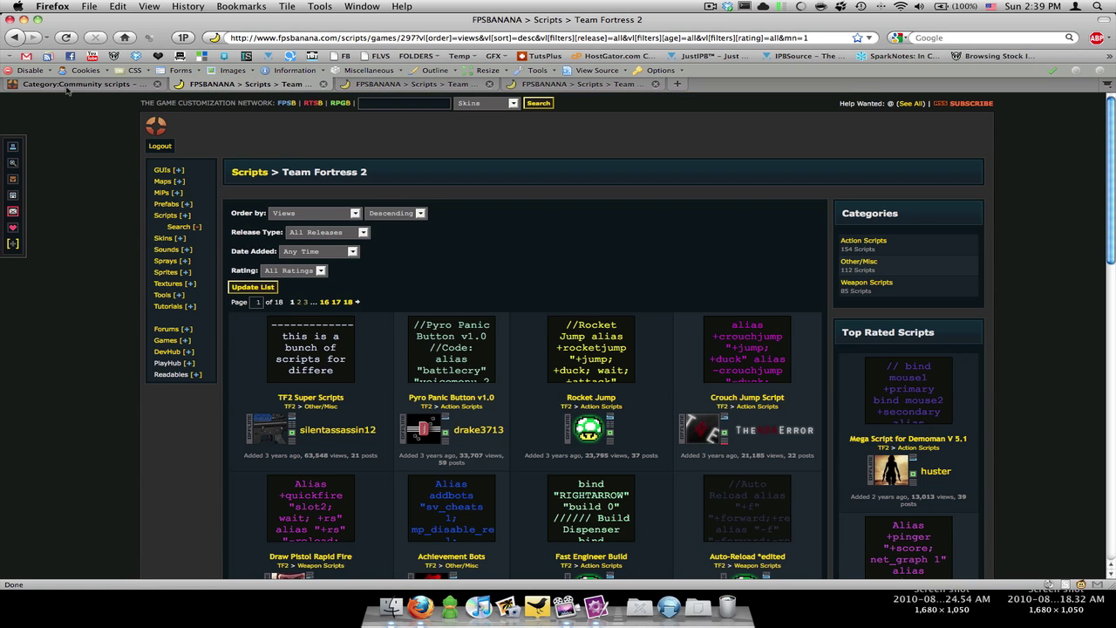
pyautogui.click(69, 87)
pyautogui.scroll(-5, 347, 239)
pyautogui.scroll(5, 320, 276)
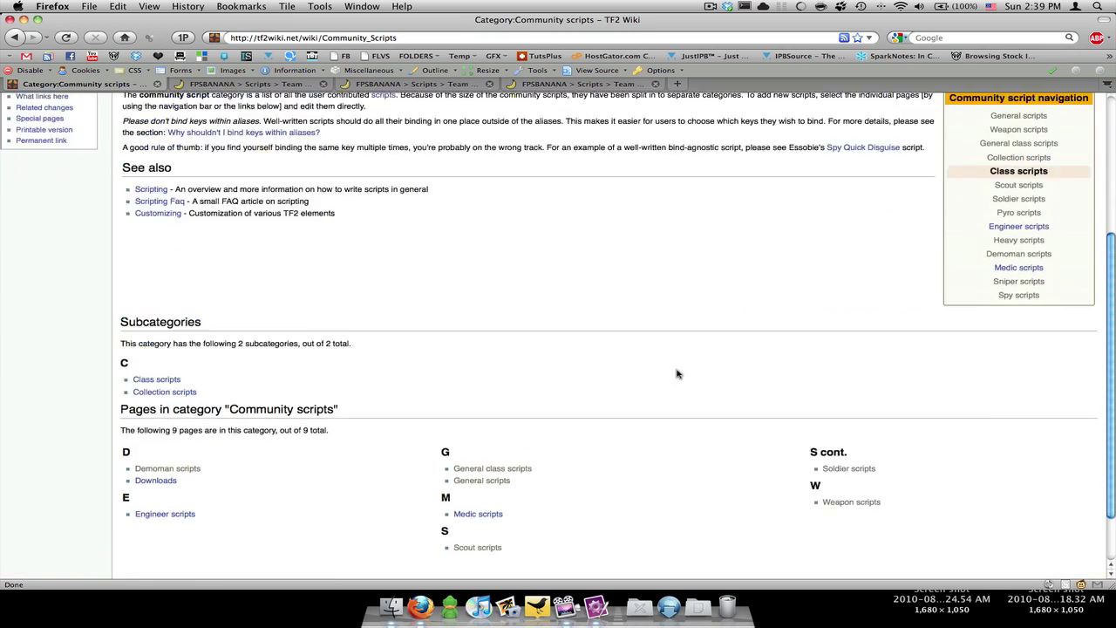